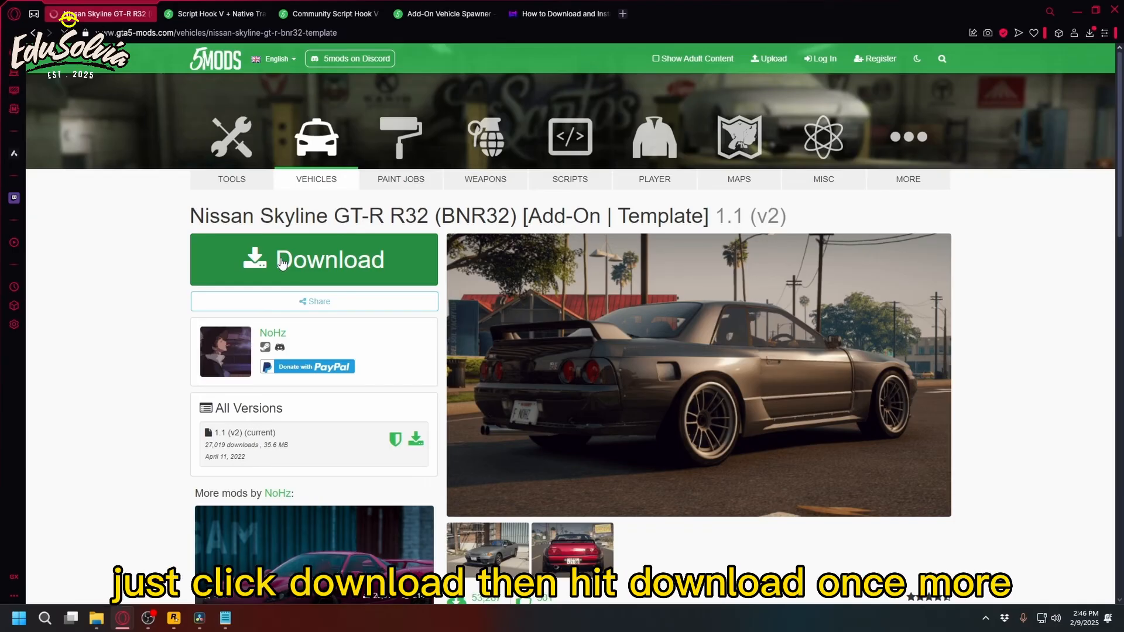
Start the downloads of the Nissan Skyline GT-R R32 mod, Script Hook V, Community Script Hook V .NET, Add-On Vehicle Spawner and OpenIV.
{"action": "left_click", "coordinate": [281, 264]}
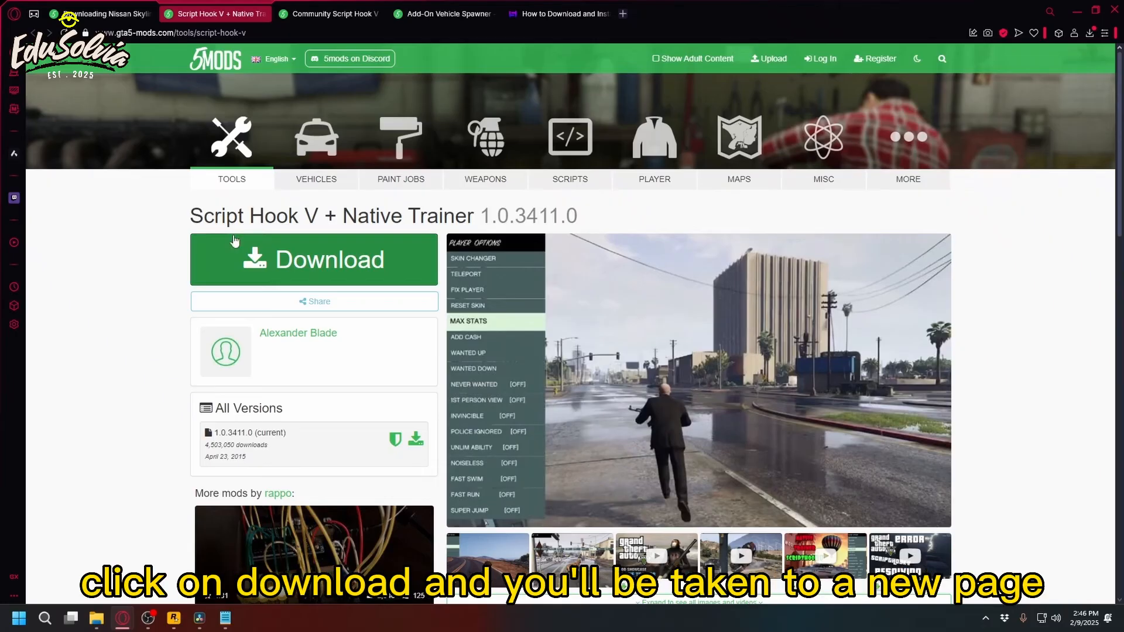
{"action": "left_click", "coordinate": [235, 240]}
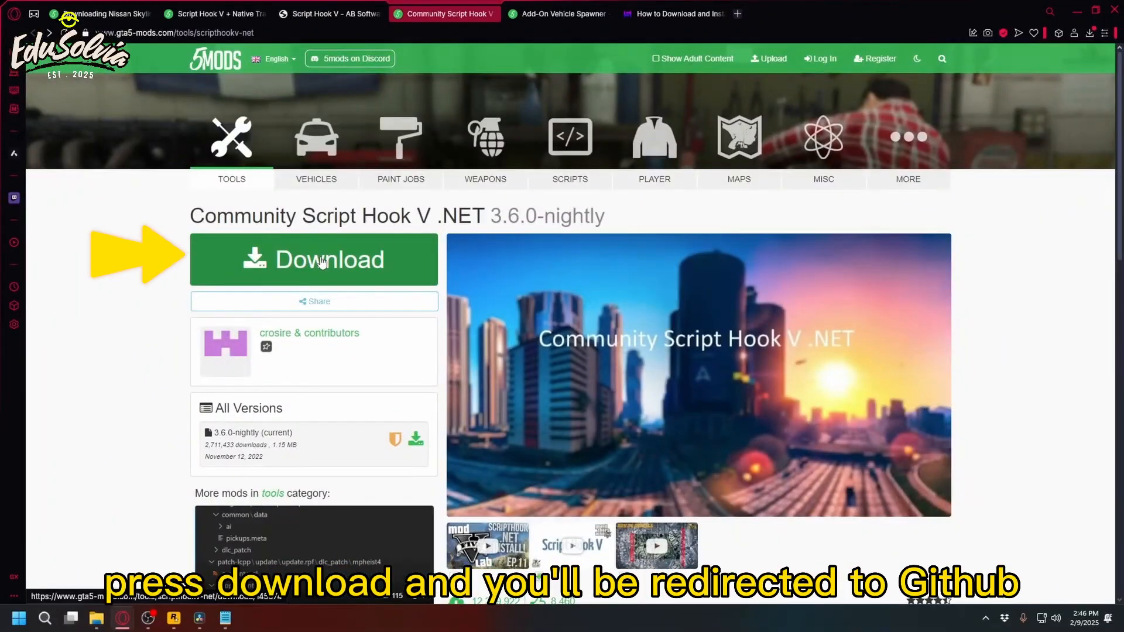
{"action": "left_click", "coordinate": [322, 261]}
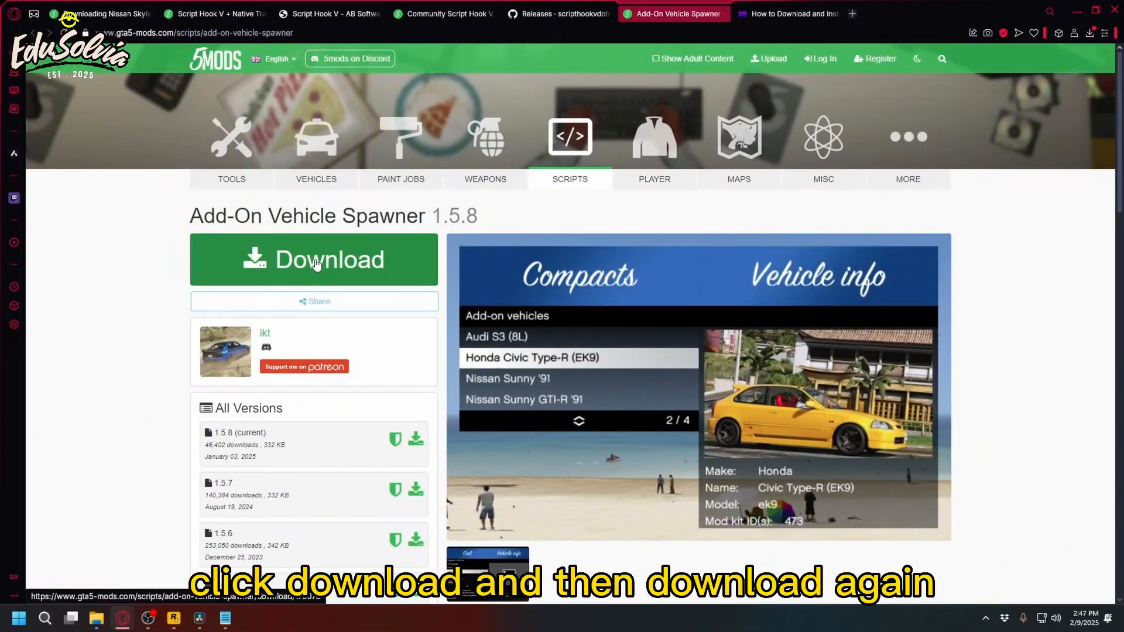
{"action": "left_click", "coordinate": [316, 263]}
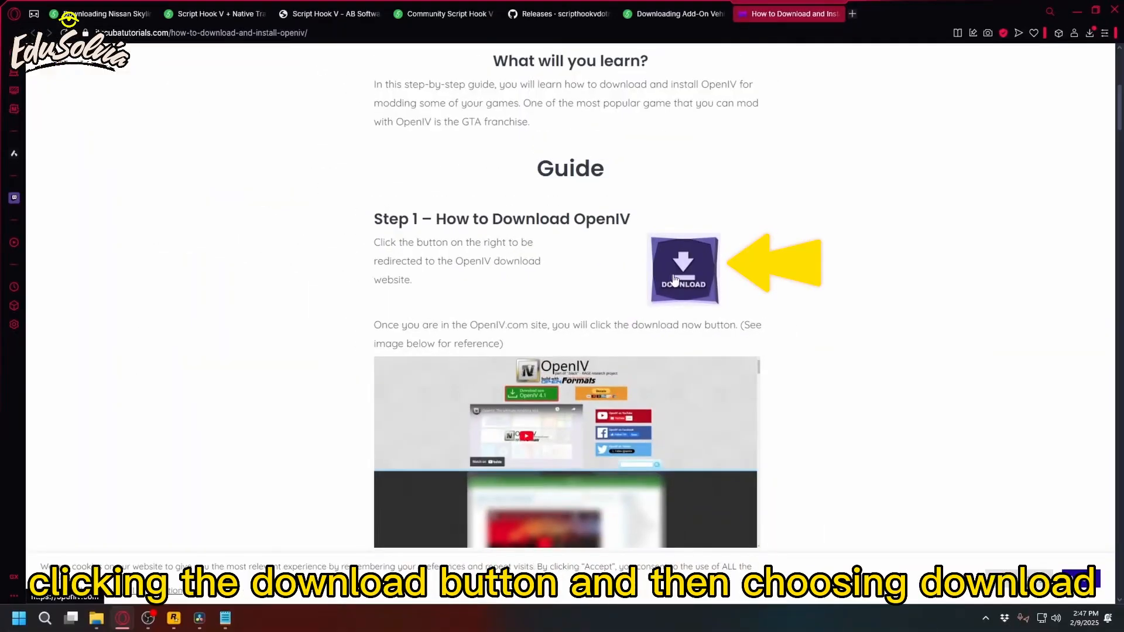
{"action": "left_click", "coordinate": [675, 280]}
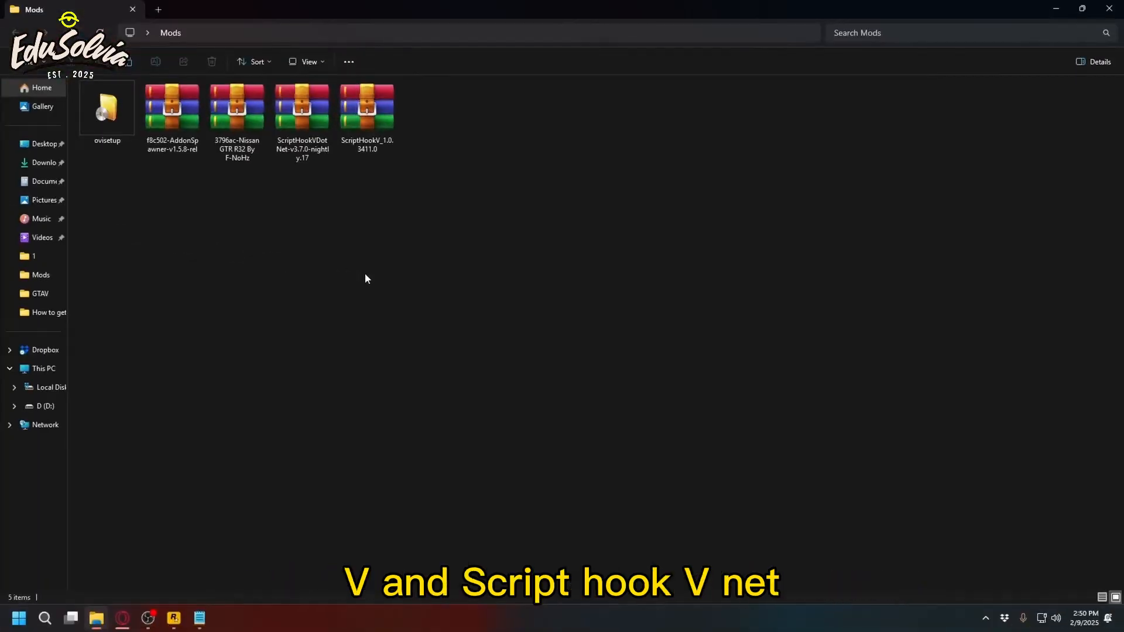
Switch to the Epic Games Launcher library and open the Manage options for Grand Theft Auto V.
{"action": "left_click_drag", "start_coordinate": [367, 278], "coordinate": [325, 126]}
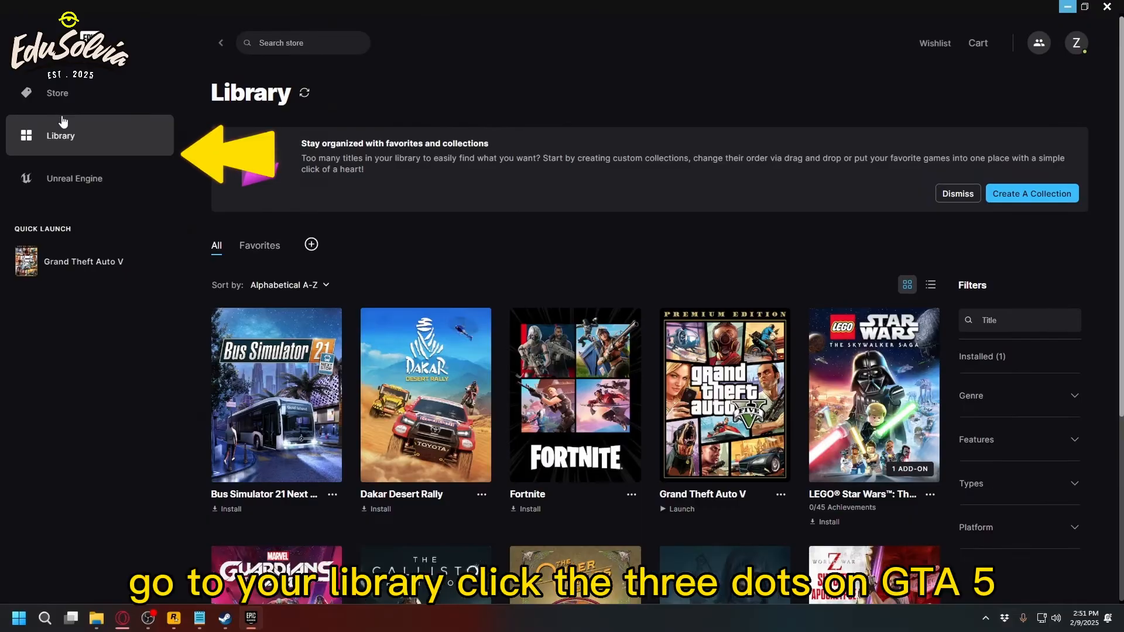
{"action": "left_click", "coordinate": [780, 495]}
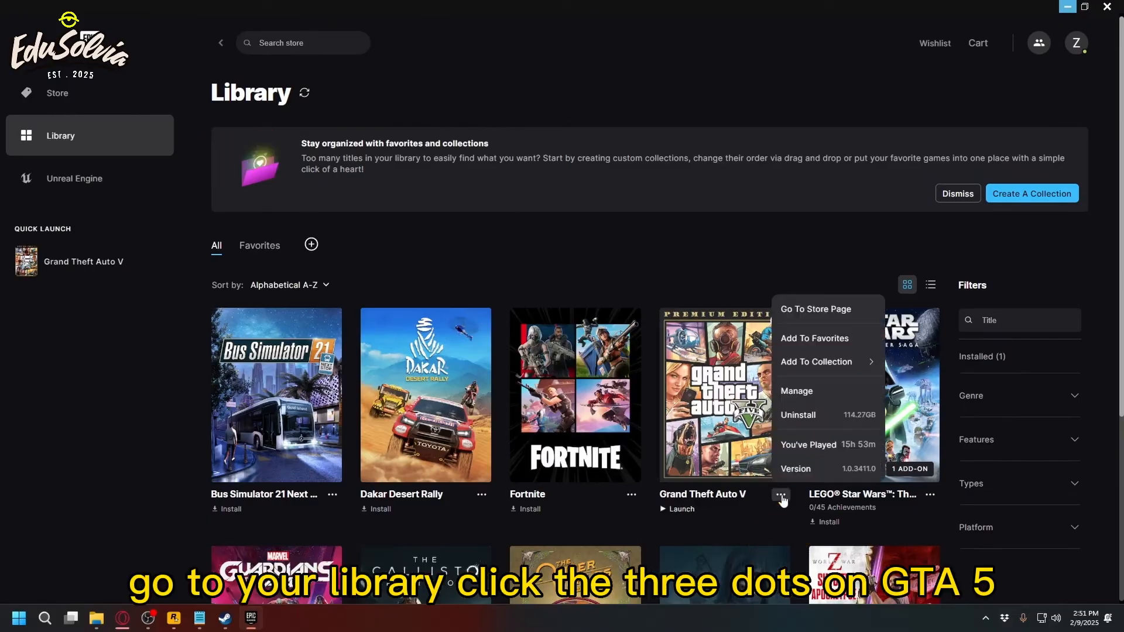
{"action": "left_click", "coordinate": [796, 390]}
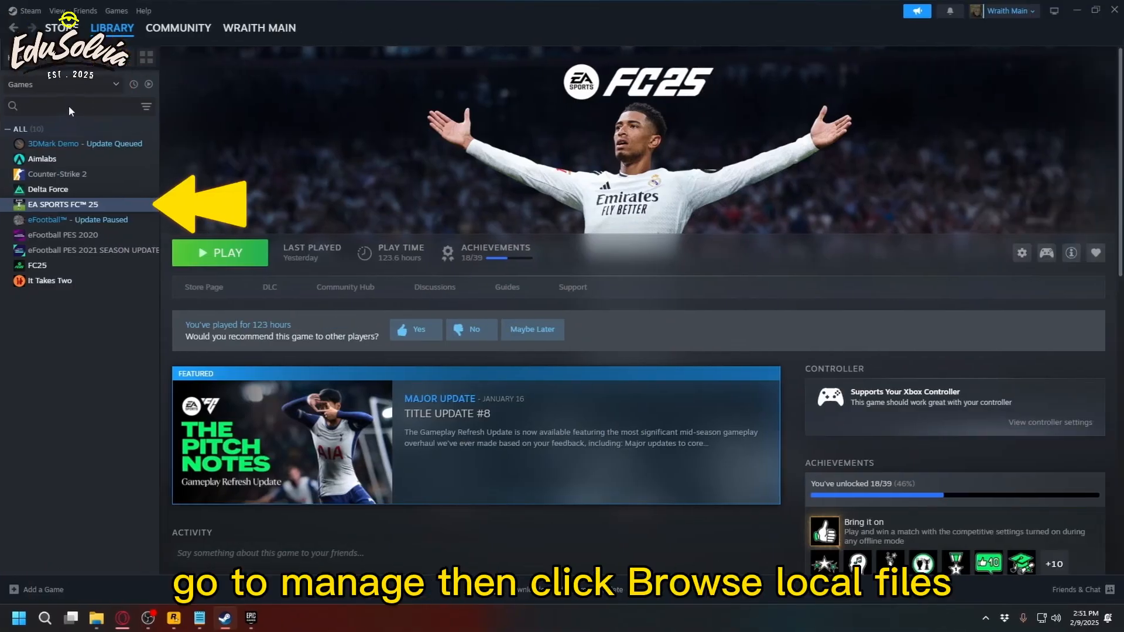
Switch to the Steam library and bring up the Manage options for EA SPORTS FC 25.
{"action": "right_click", "coordinate": [64, 205]}
{"action": "mouse_move", "coordinate": [94, 272]}
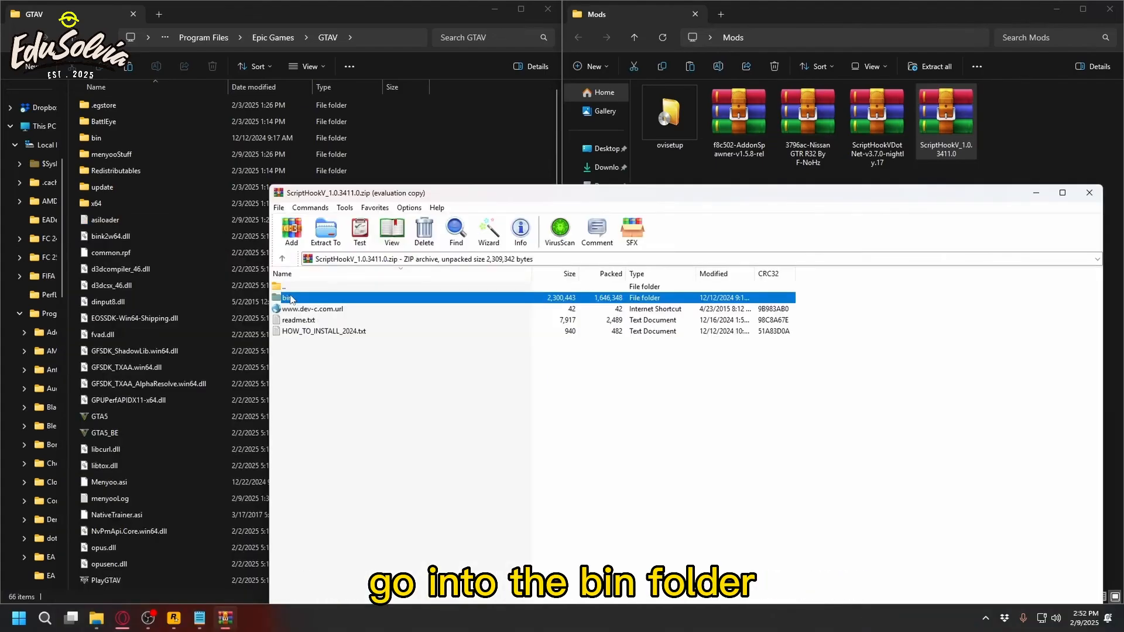
Copy ScriptHookV.dll and dinput8.dll from the bin folder of the ScriptHookV_1.0.3411.0 archive into the GTAV game folder.
{"action": "double_click", "coordinate": [290, 299]}
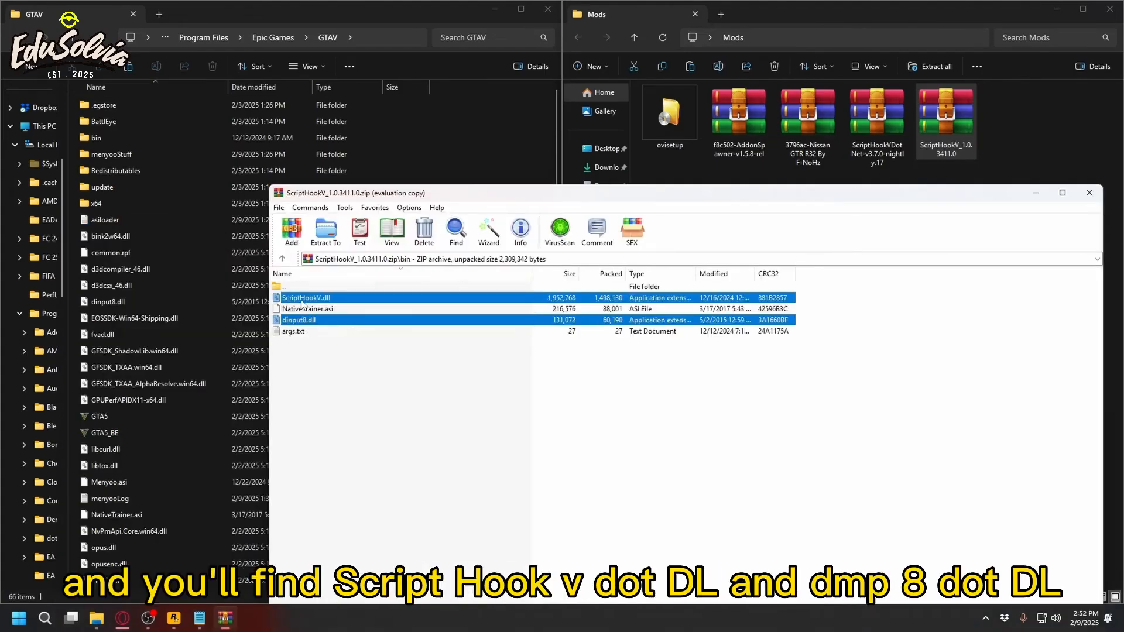
{"action": "left_click_drag", "start_coordinate": [301, 304], "coordinate": [445, 146]}
{"action": "left_click_drag", "start_coordinate": [445, 144], "coordinate": [445, 143]}
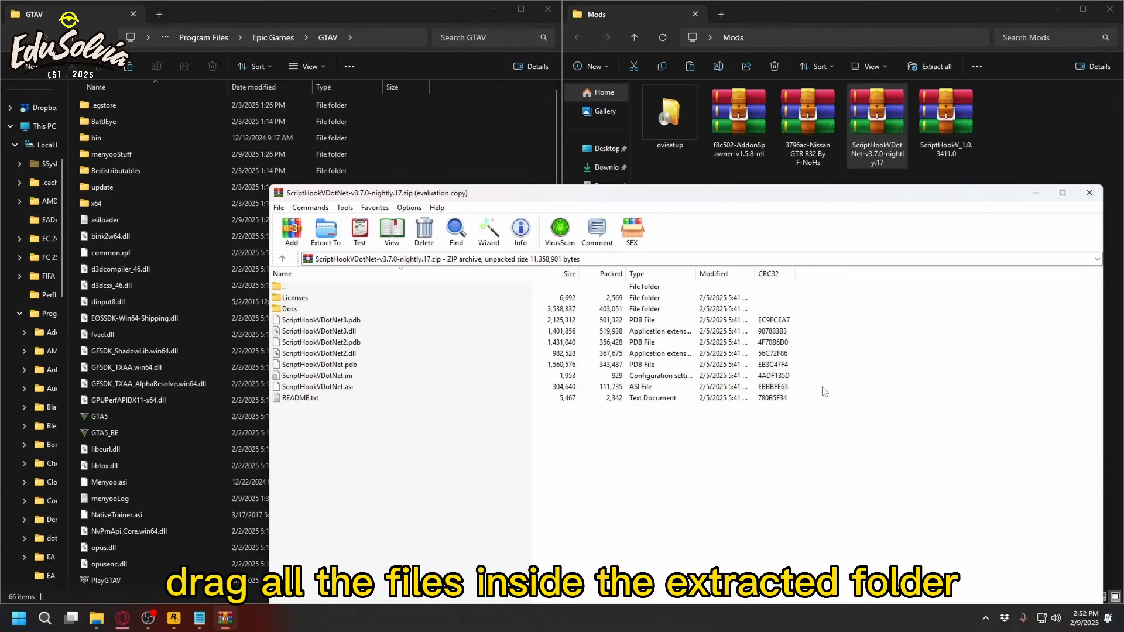
Copy the ScriptHookVDotNet archive's files, plus the AddonSpawner folder and AddonSpawner.asi from the spawner archive, into the GTAV game folder.
{"action": "left_click_drag", "start_coordinate": [824, 391], "coordinate": [455, 144]}
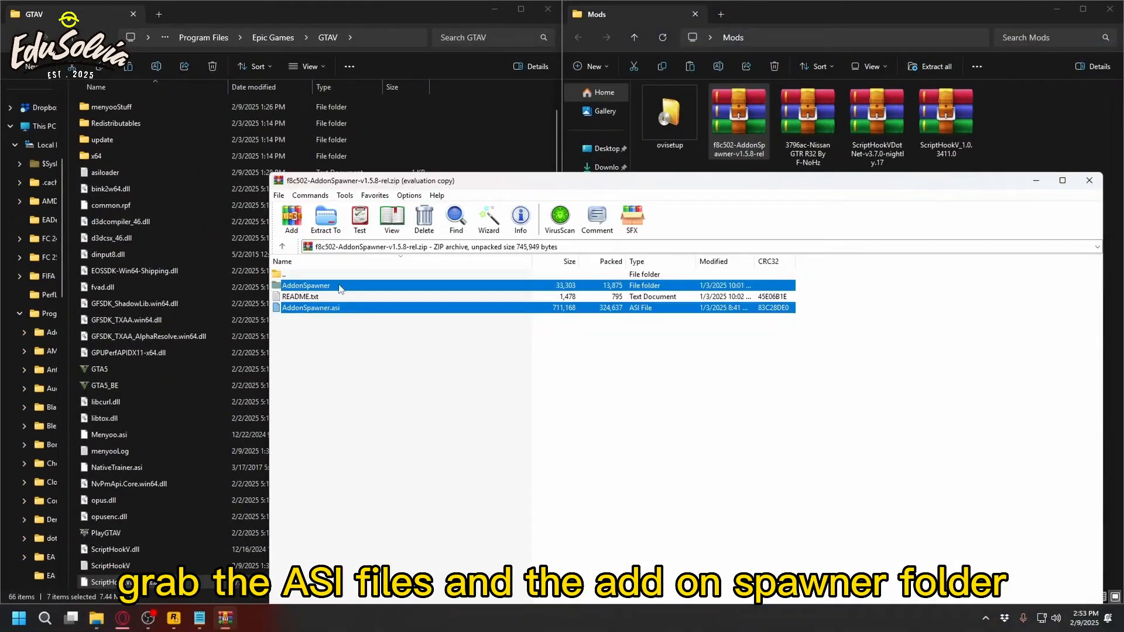
{"action": "left_click_drag", "start_coordinate": [340, 289], "coordinate": [483, 125]}
{"action": "left_click_drag", "start_coordinate": [483, 125], "coordinate": [483, 125]}
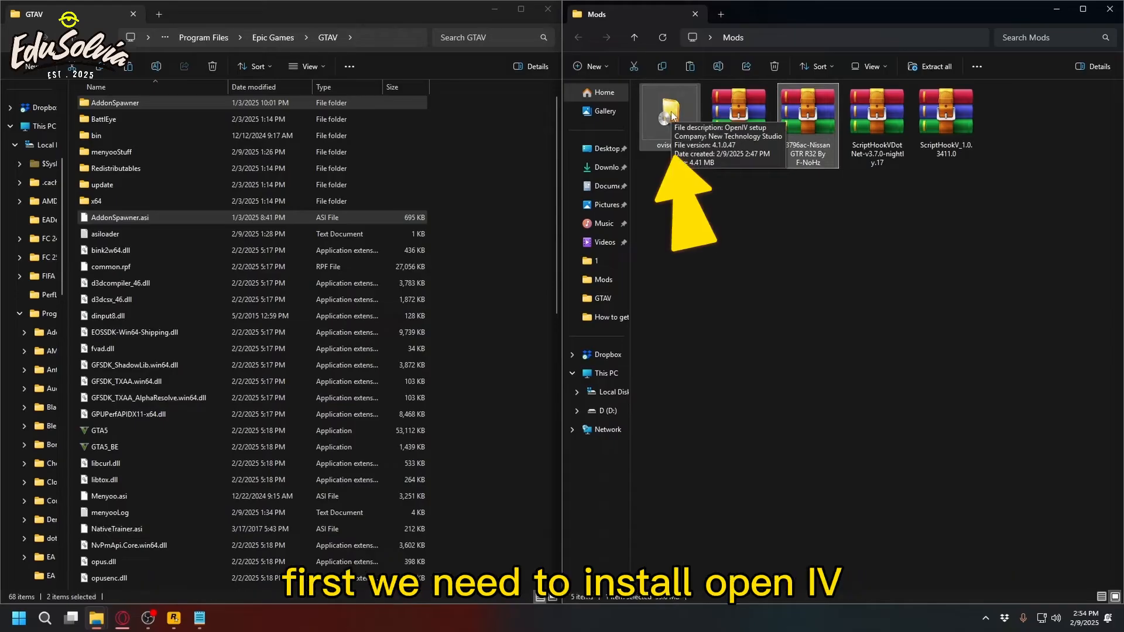
Run ovisetup and install OpenIV in English, accepting the license agreement and the additional download.
{"action": "double_click", "coordinate": [670, 114]}
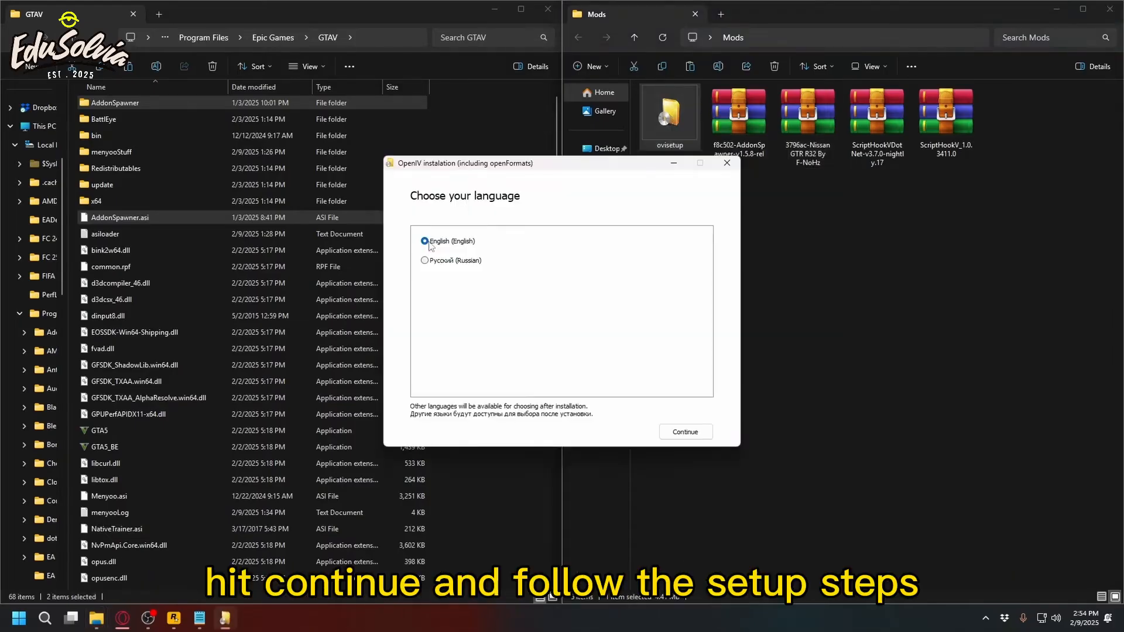
{"action": "left_click", "coordinate": [686, 432]}
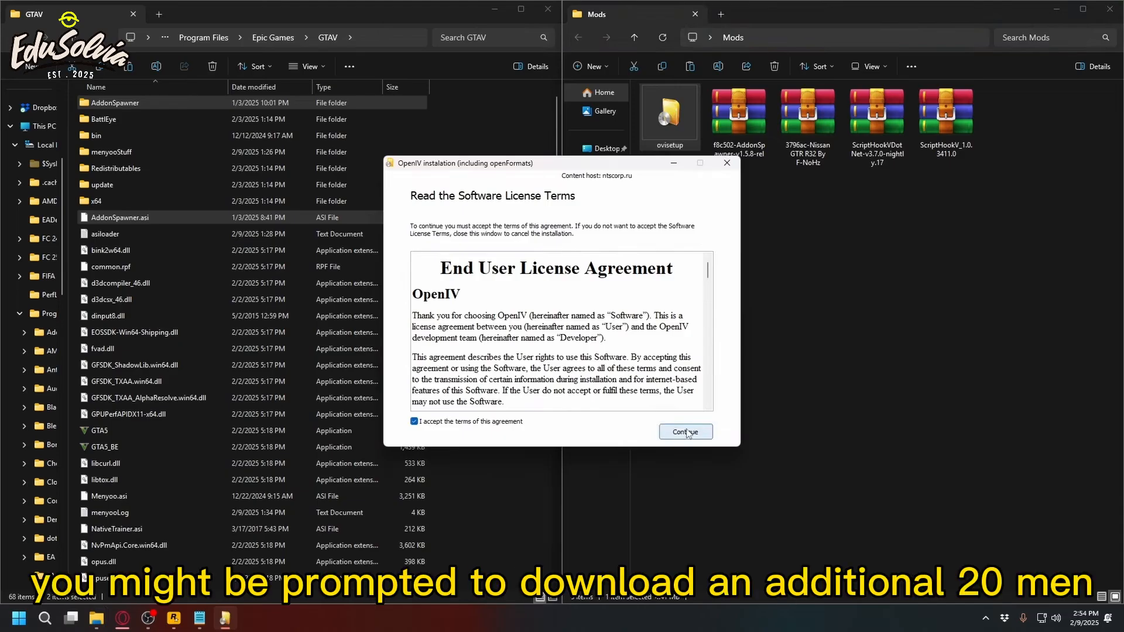
{"action": "left_click", "coordinate": [686, 432]}
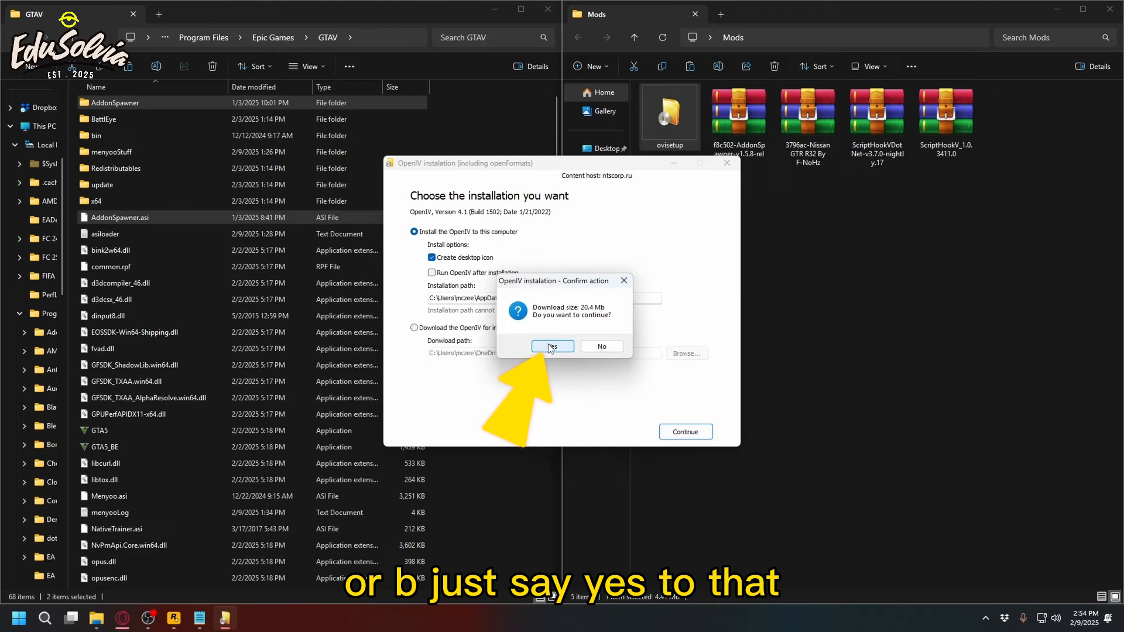
{"action": "left_click", "coordinate": [550, 347]}
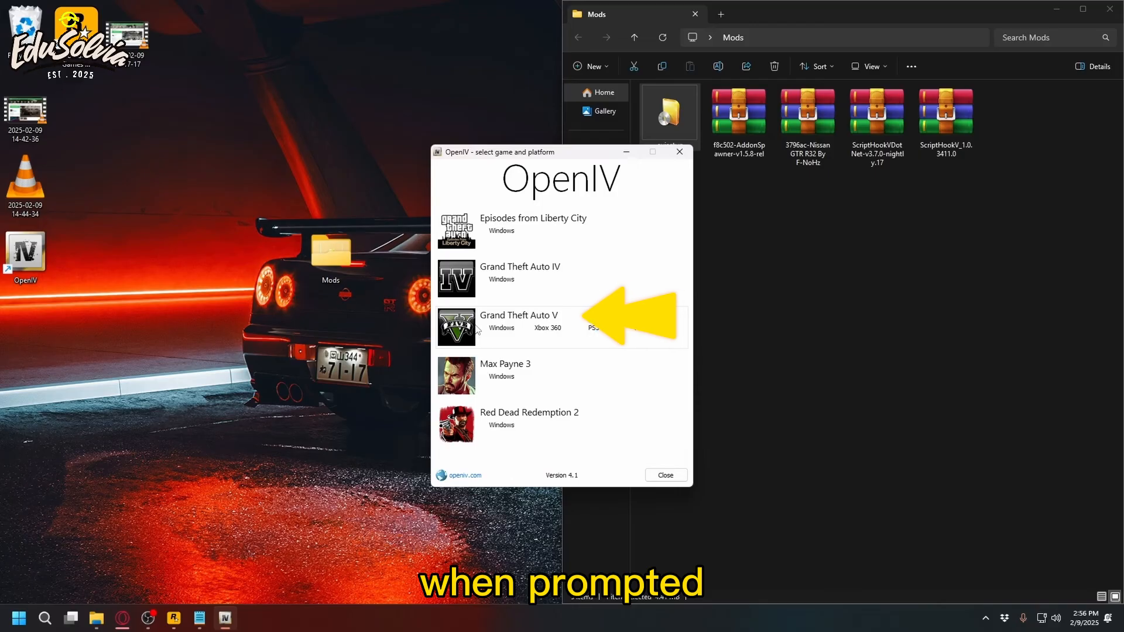
Choose Grand Theft Auto V for Windows in OpenIV and set its game location to the Epic Games GTAV folder.
{"action": "left_click", "coordinate": [477, 330]}
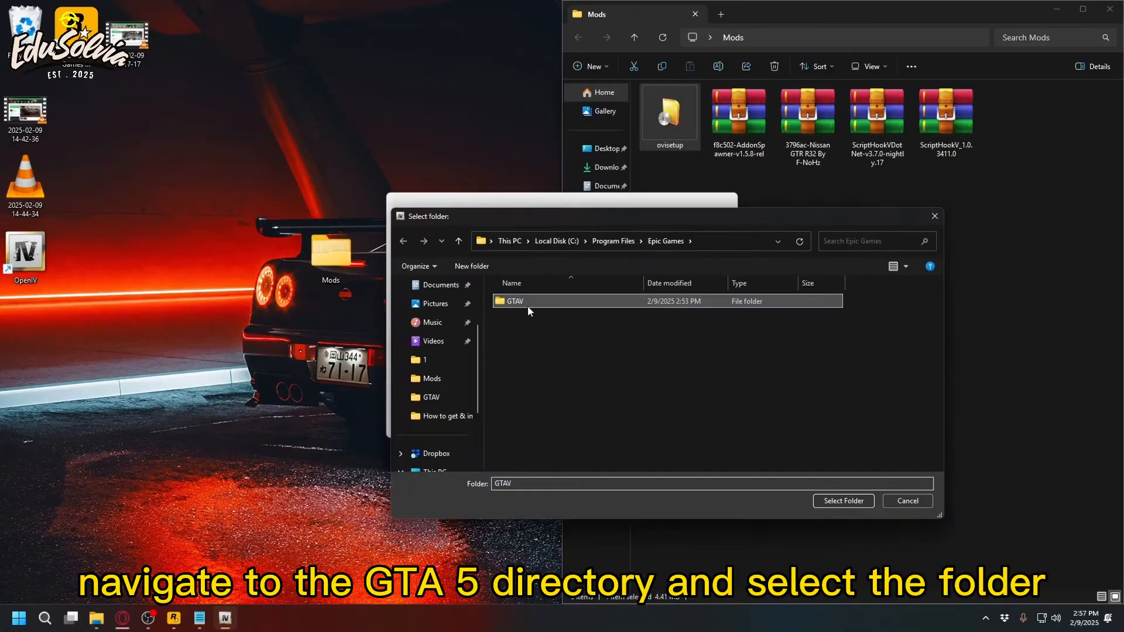
{"action": "double_click", "coordinate": [527, 306]}
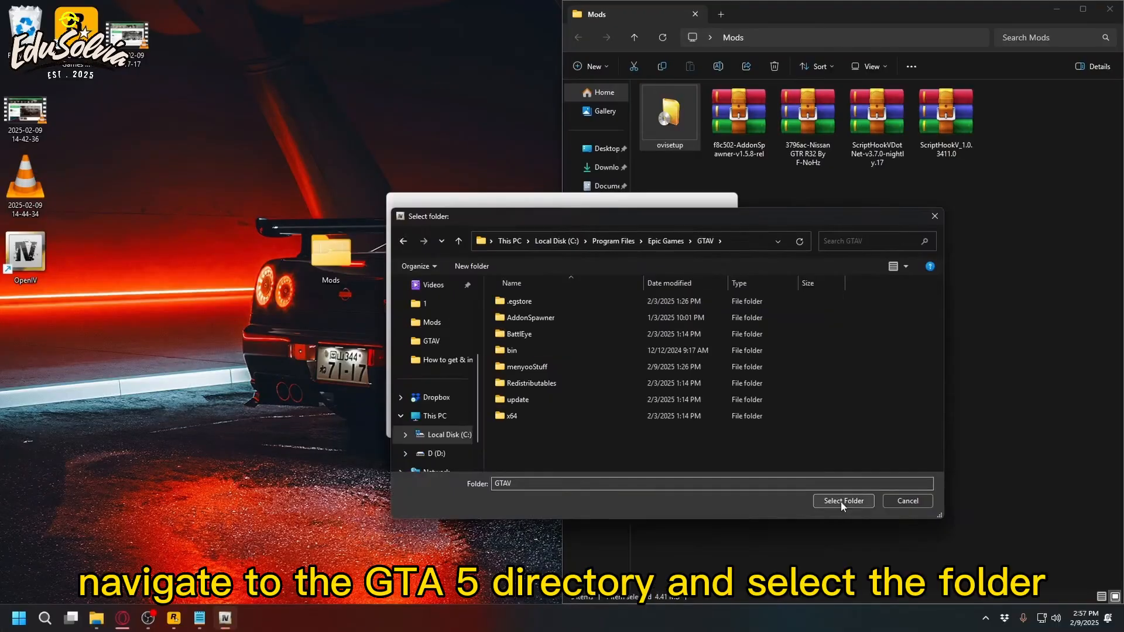
{"action": "left_click", "coordinate": [843, 501]}
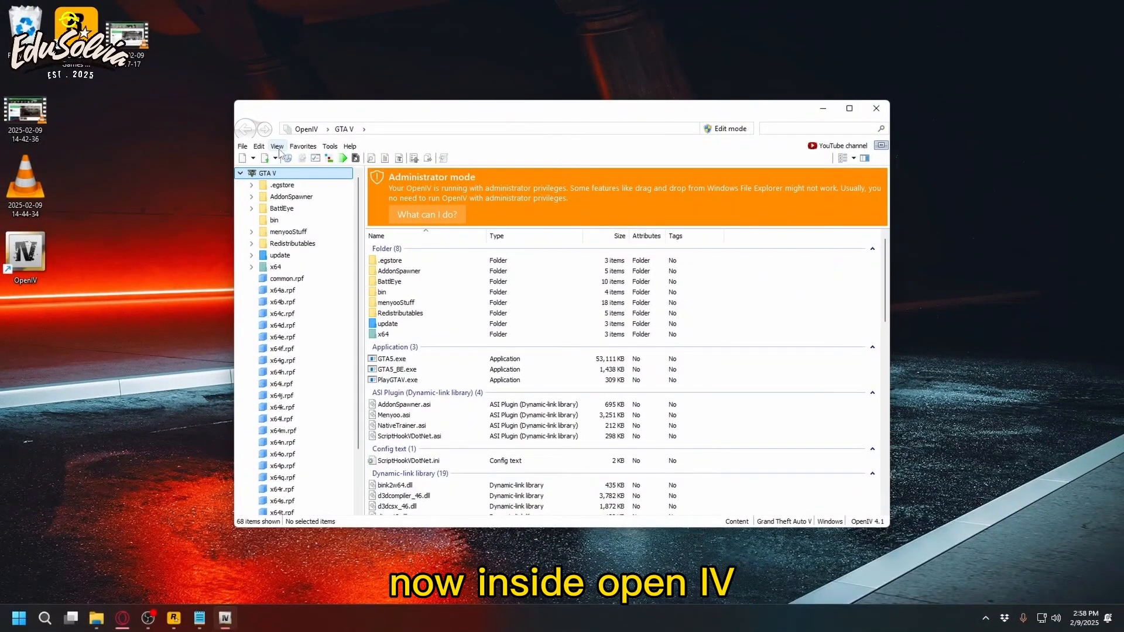
Open the ASI Manager in OpenIV.
{"action": "left_click", "coordinate": [330, 147]}
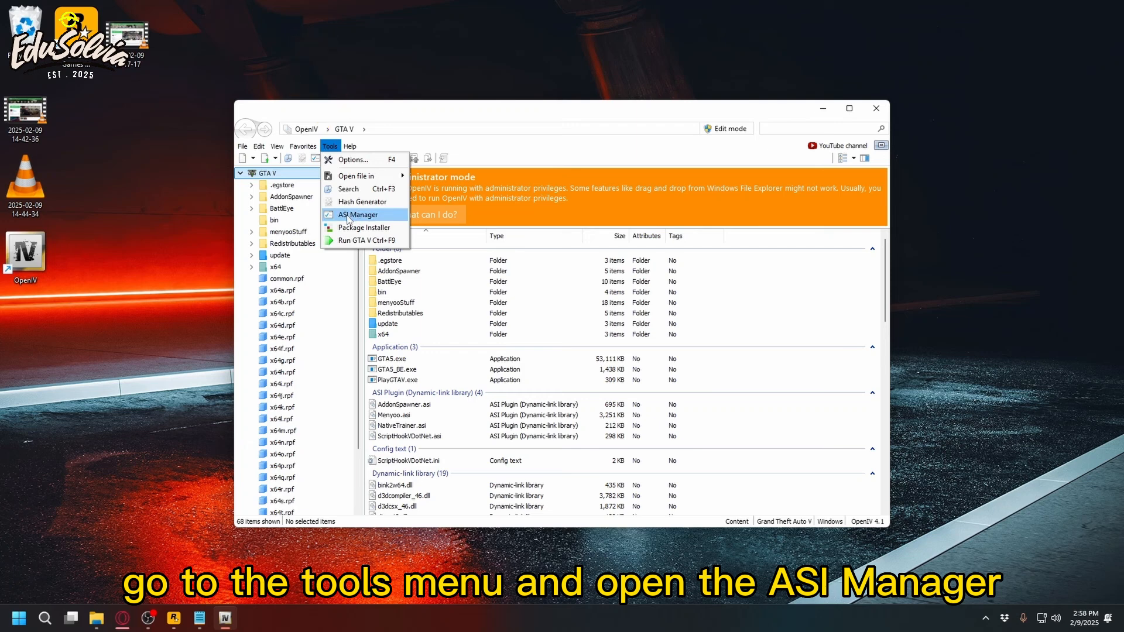
{"action": "left_click", "coordinate": [350, 215]}
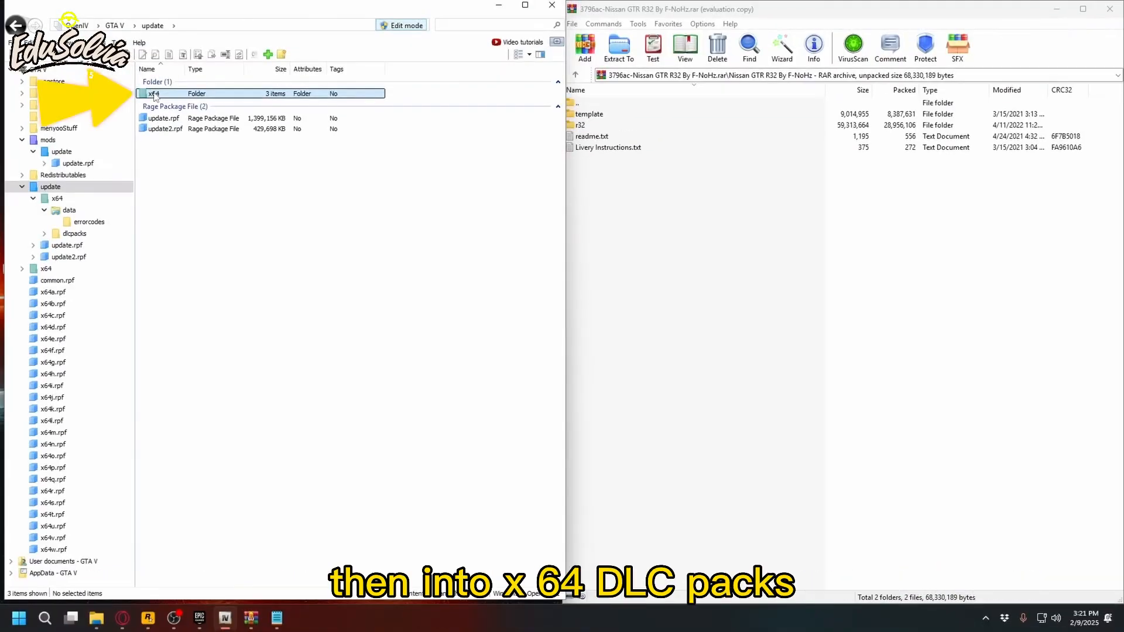
Go to update/x64/dlcpacks in the game files and add the r32 folder from the Nissan GTR R32 archive.
{"action": "double_click", "coordinate": [154, 94]}
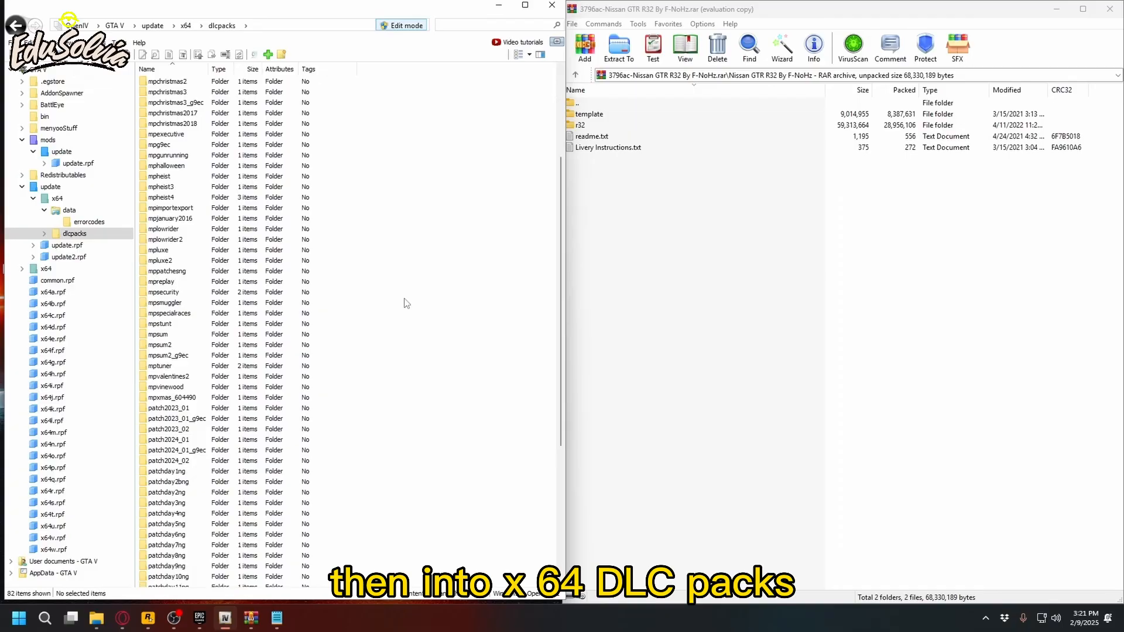
{"action": "scroll", "coordinate": [403, 303], "scroll_direction": "down", "scroll_amount": 7}
{"action": "left_click", "coordinate": [598, 125]}
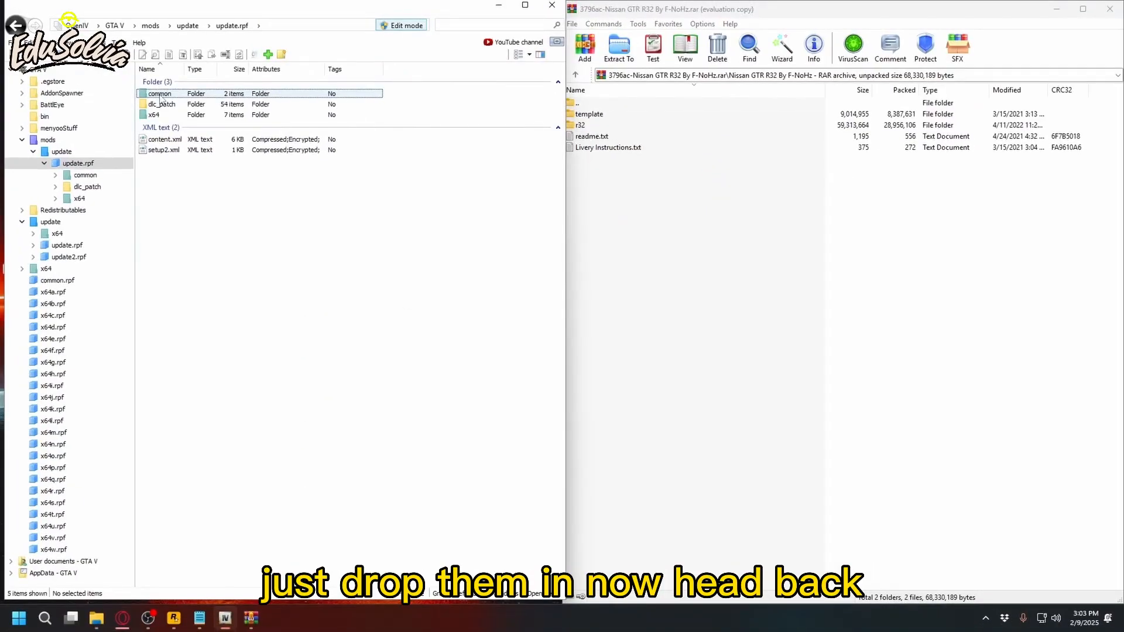
Edit dlclist.xml in the mods copy of update.rpf under common/data, renaming the last duplicated patch2024_02 entry to r32.
{"action": "double_click", "coordinate": [159, 95]}
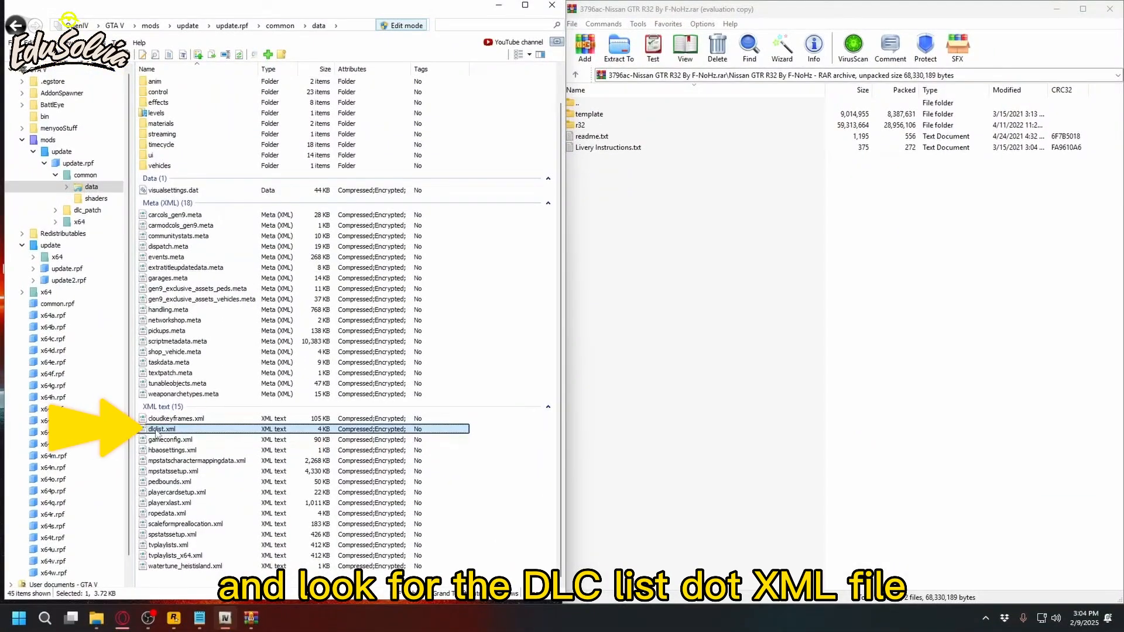
{"action": "right_click", "coordinate": [180, 429]}
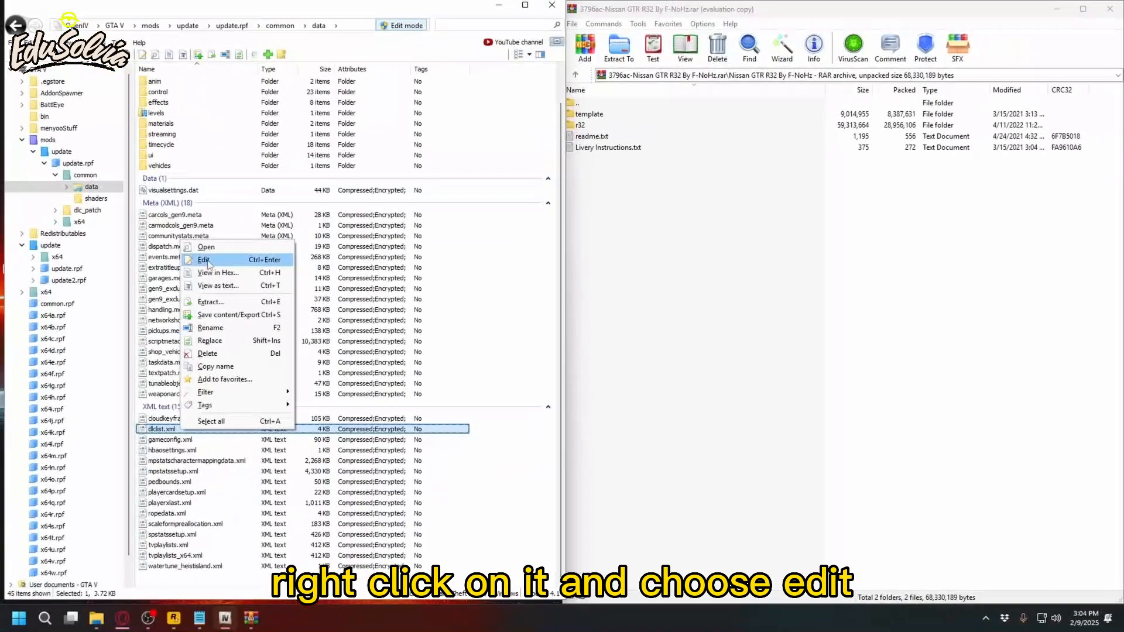
{"action": "left_click", "coordinate": [205, 260]}
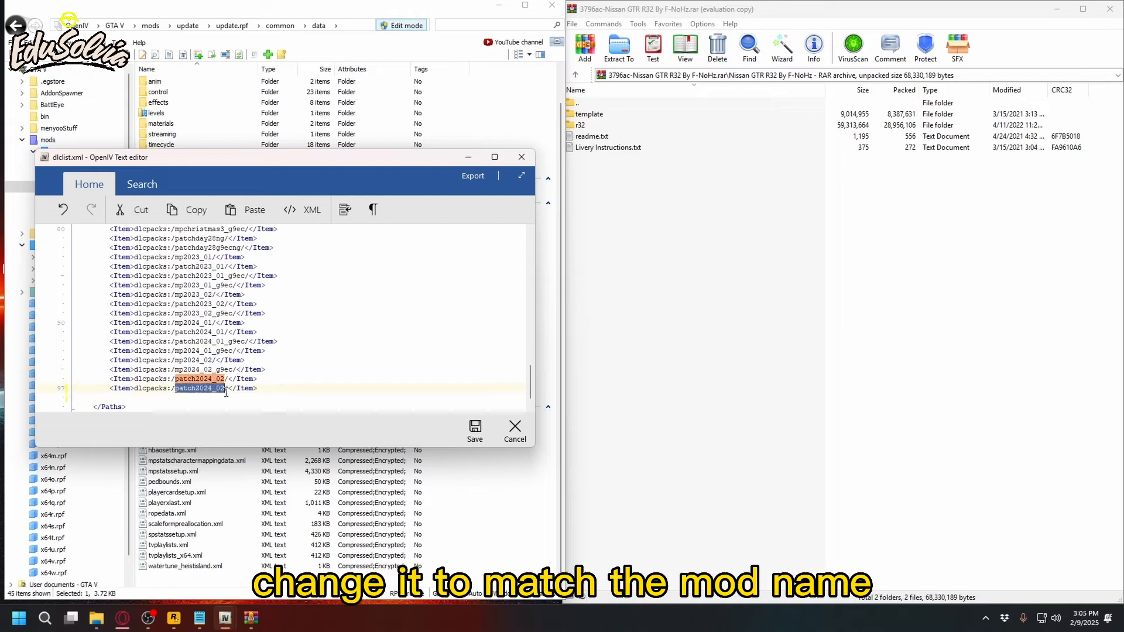
{"action": "type", "text": "r32"}
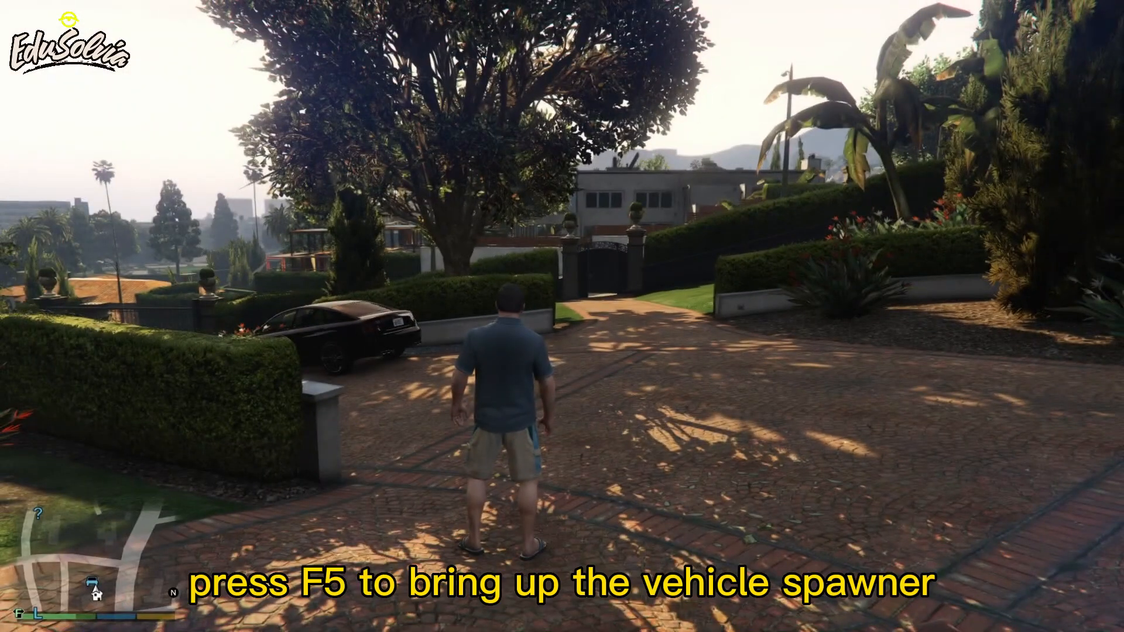
Switch to Grand Theft Auto V, open the Add-on spawner and go to its Search vehicles option.
{"action": "key", "text": "F5"}
{"action": "key", "text": "Down"}
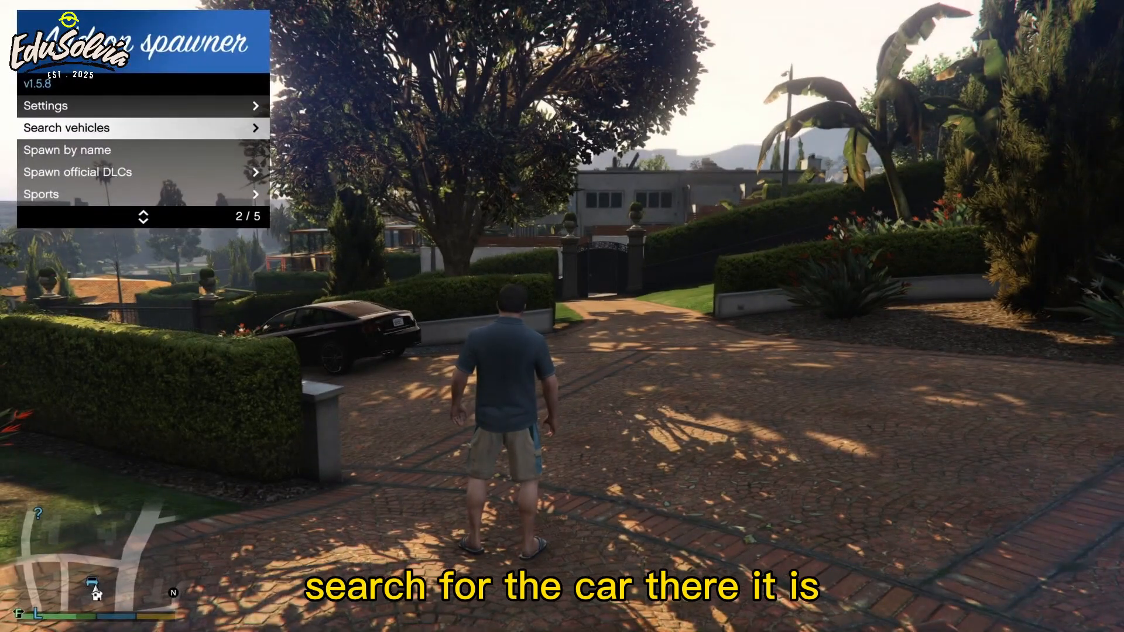